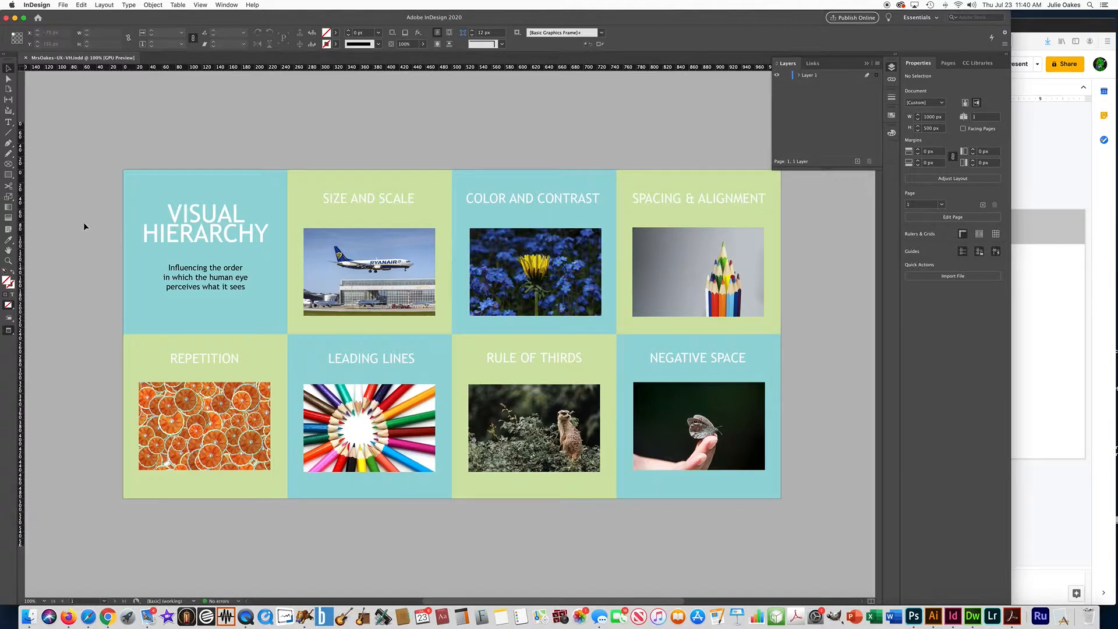
# - Start a new document and name it with the author's name followed by -VH-UX
pyautogui.click(63, 4)
pyautogui.moveTo(65, 18)
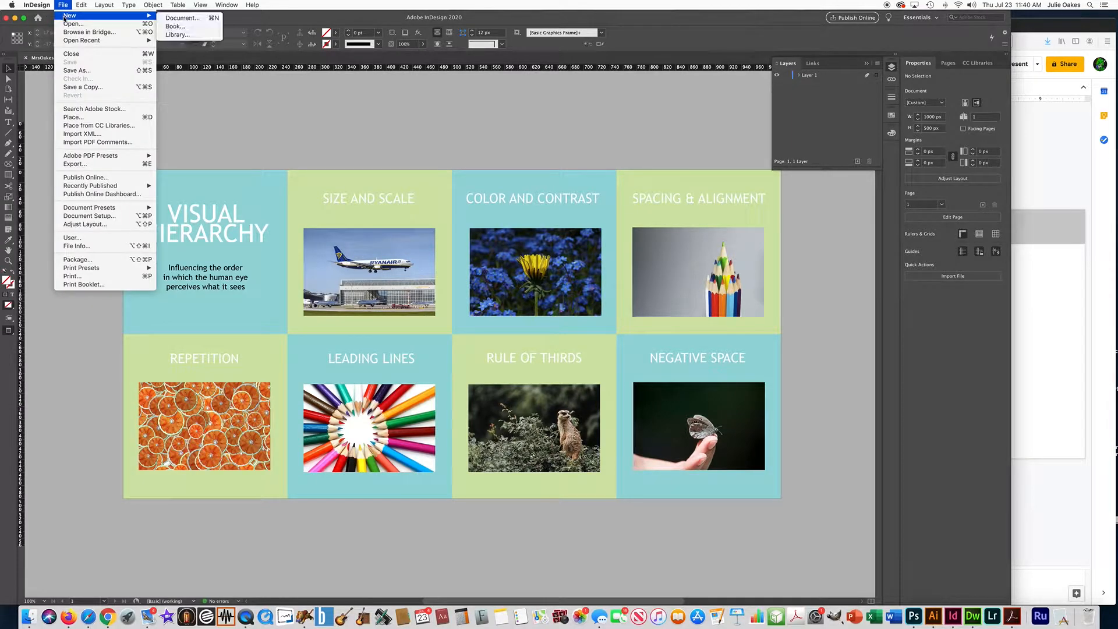
pyautogui.click(188, 18)
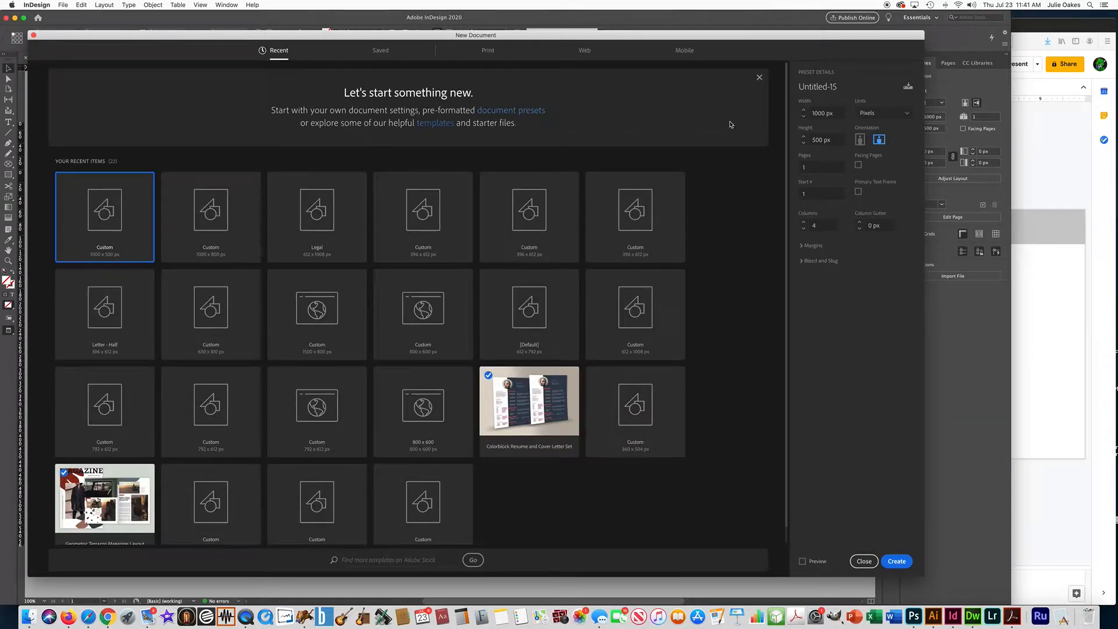
pyautogui.moveTo(839, 87); pyautogui.dragTo(791, 87)
pyautogui.write('MrsOakes-VH-UX')
# - Review the margin, bleed and slug settings, and create the 1000 × 500 px document with four columns
pyautogui.click(807, 245)
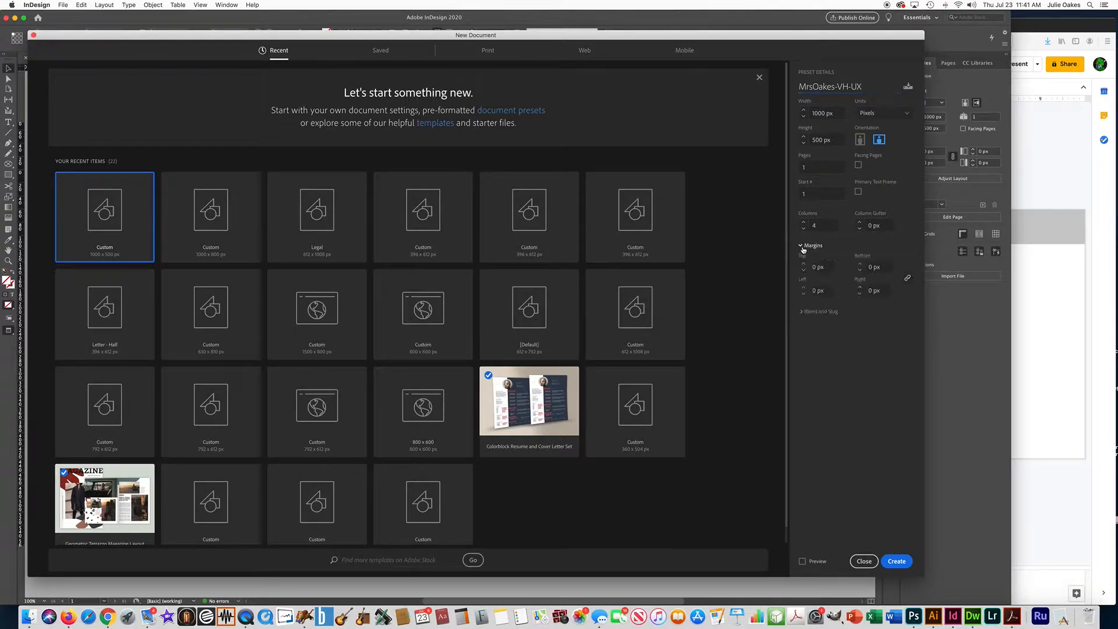
pyautogui.click(803, 311)
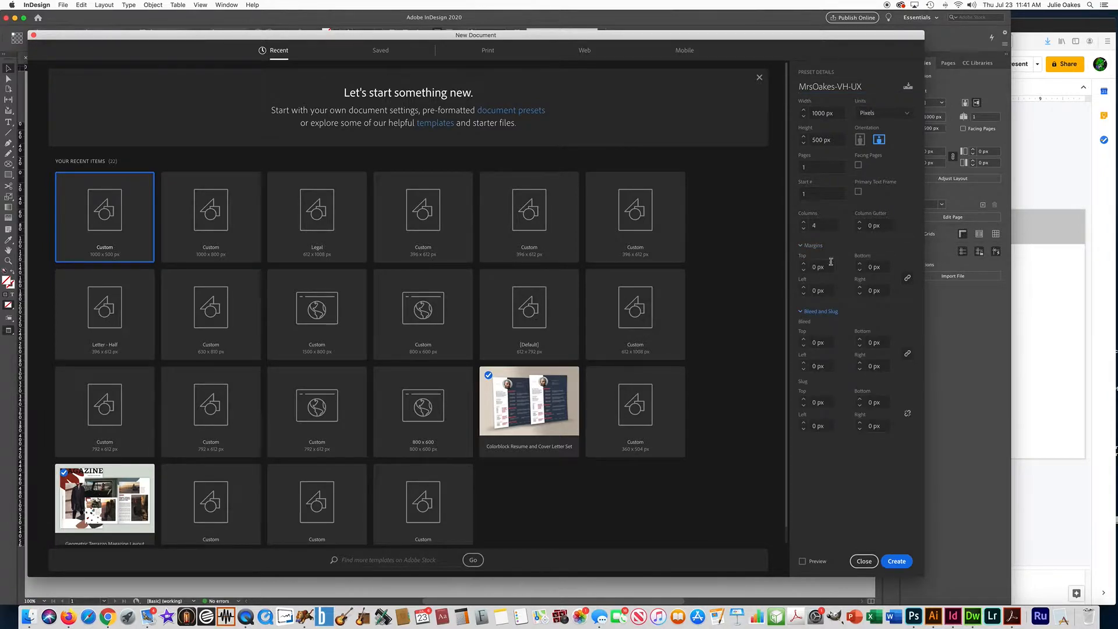
pyautogui.click(801, 247)
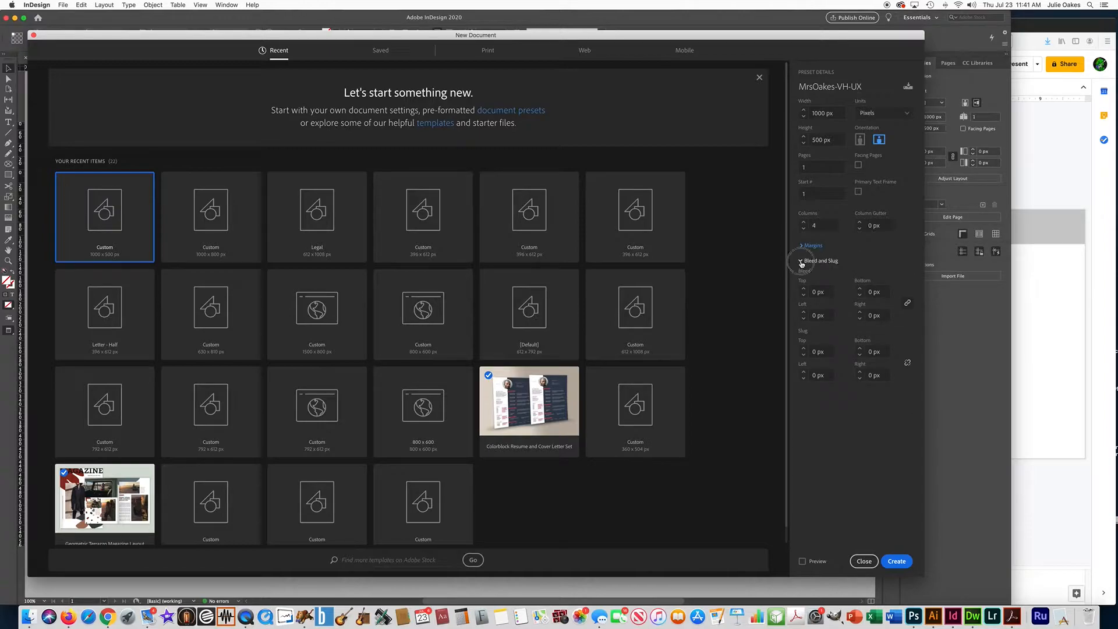
pyautogui.click(802, 262)
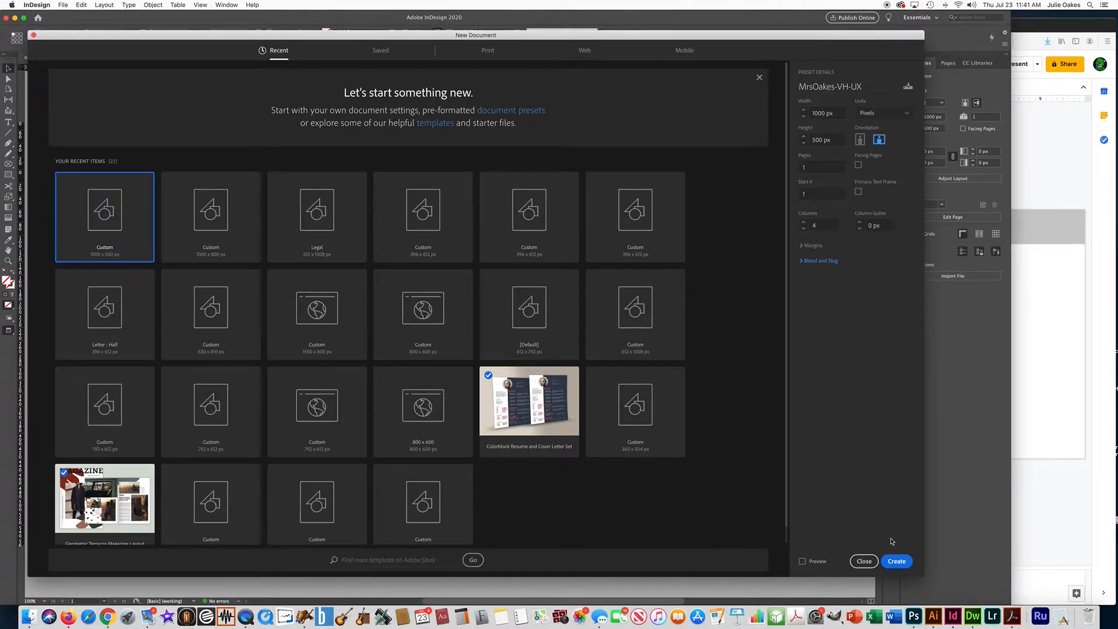
pyautogui.click(896, 561)
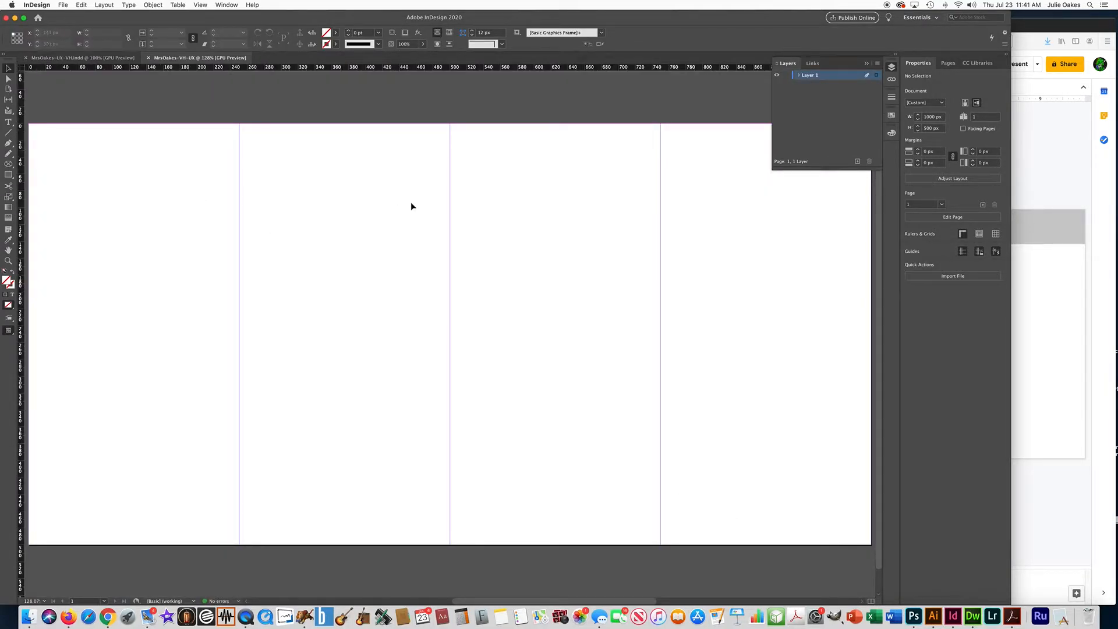
# - Check the finished visual hierarchy layout for reference, and add a 250 × 250 px rectangle to the new page
pyautogui.click(58, 57)
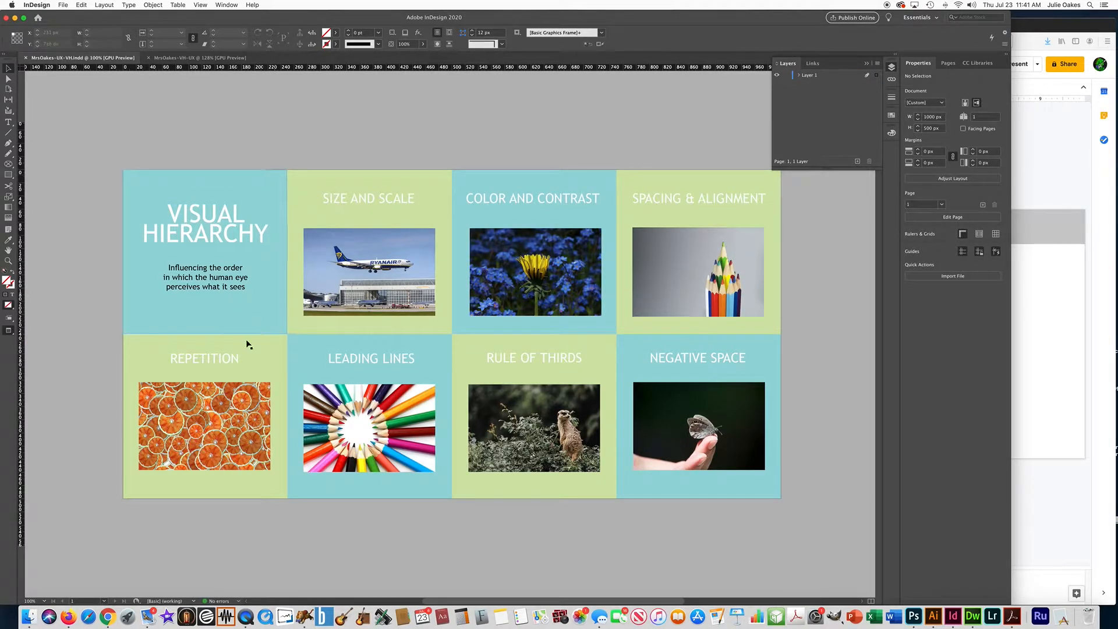
pyautogui.click(178, 59)
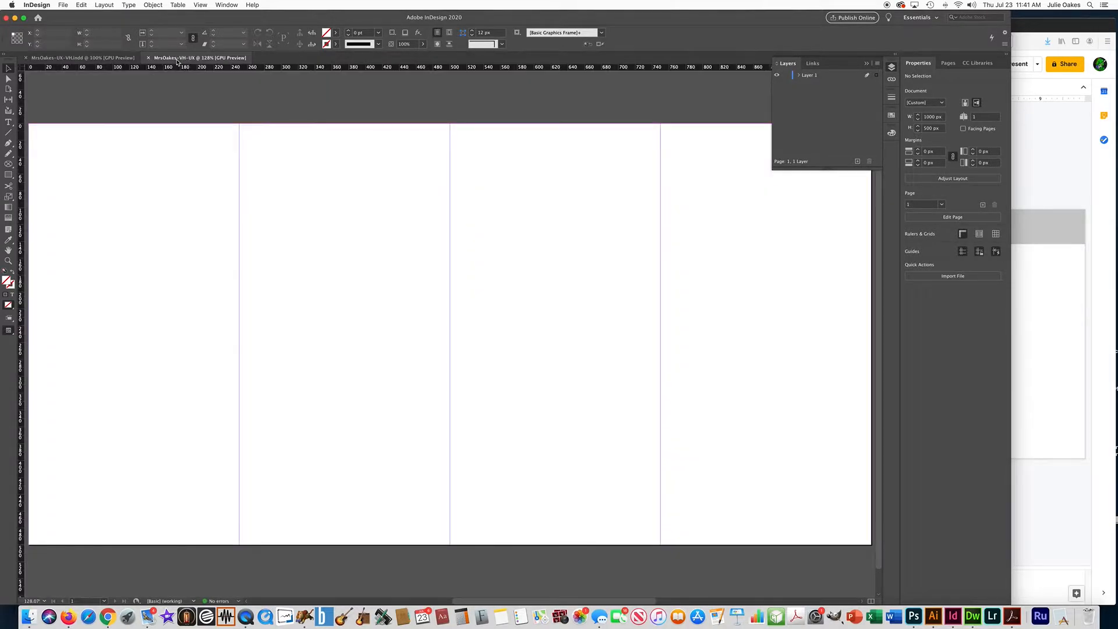
pyautogui.click(9, 176)
pyautogui.click(322, 192)
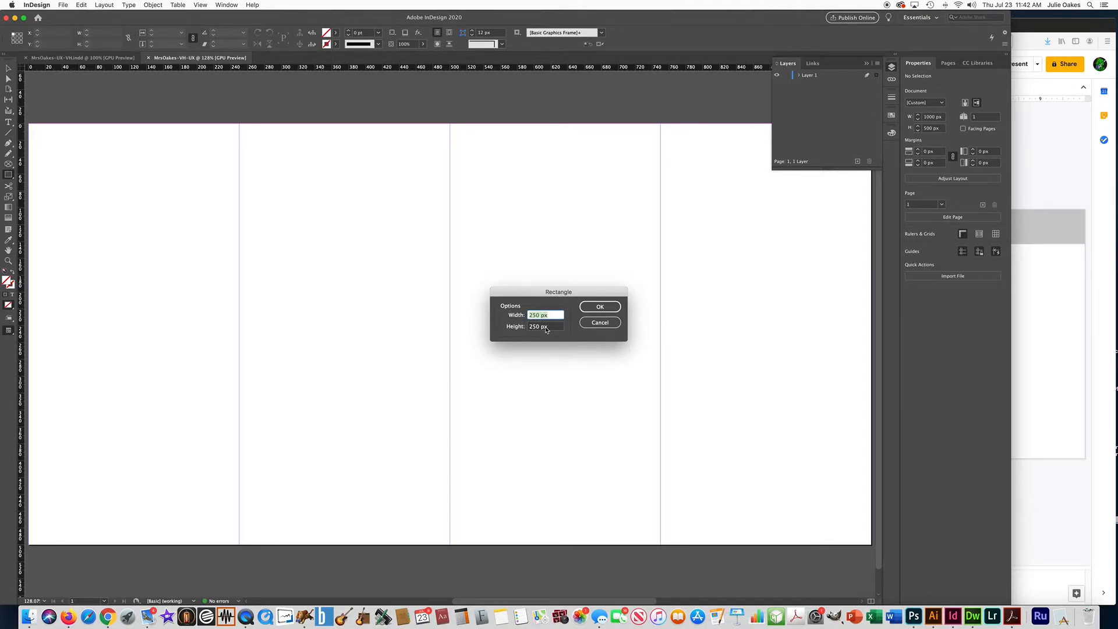
pyautogui.click(600, 307)
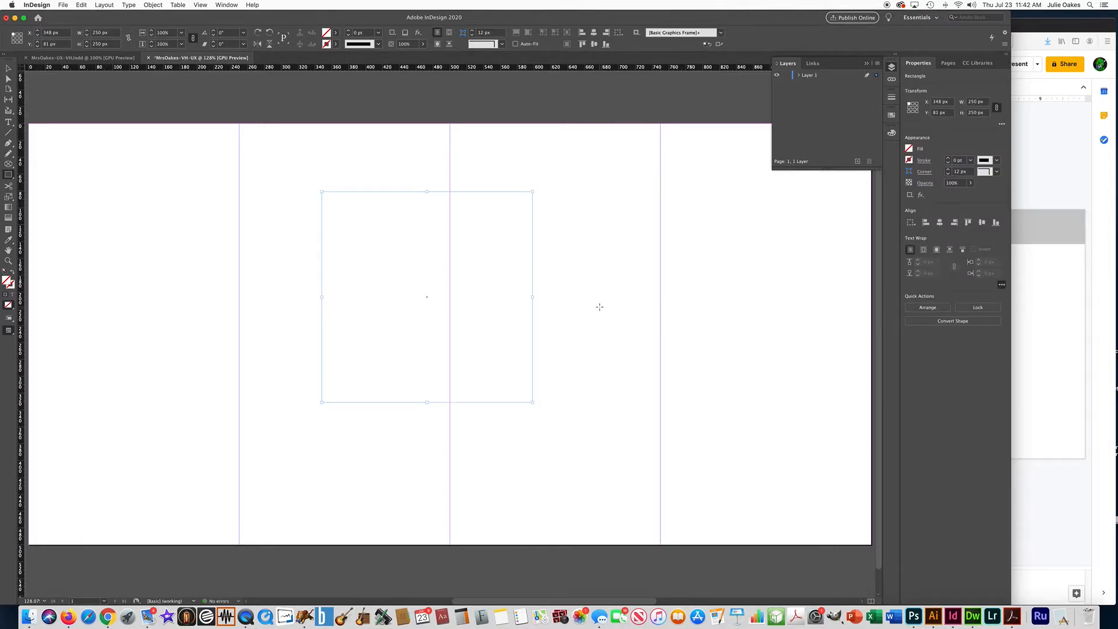
# - Fill the square with light pink, colour e2b7ca
pyautogui.doubleClick(8, 282)
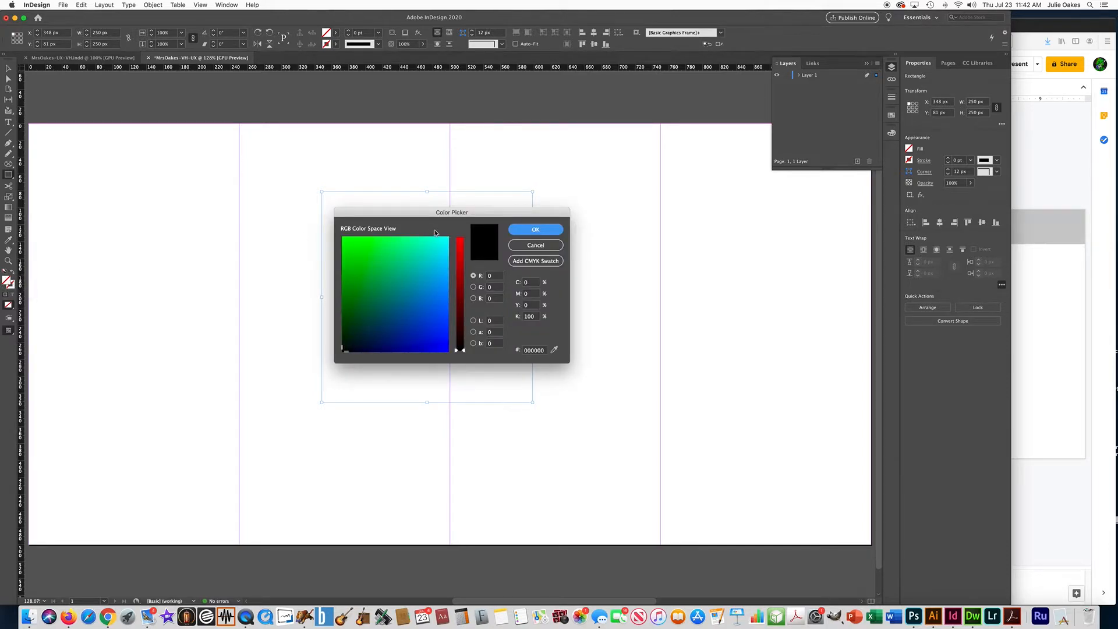
pyautogui.click(432, 241)
pyautogui.click(460, 250)
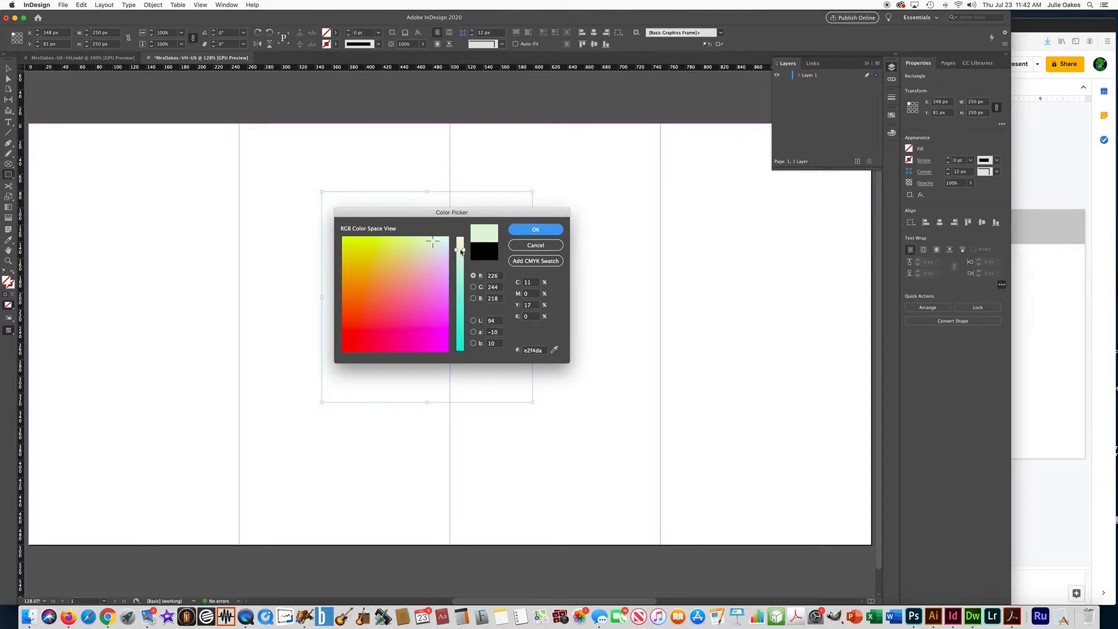
pyautogui.moveTo(438, 248); pyautogui.dragTo(427, 272)
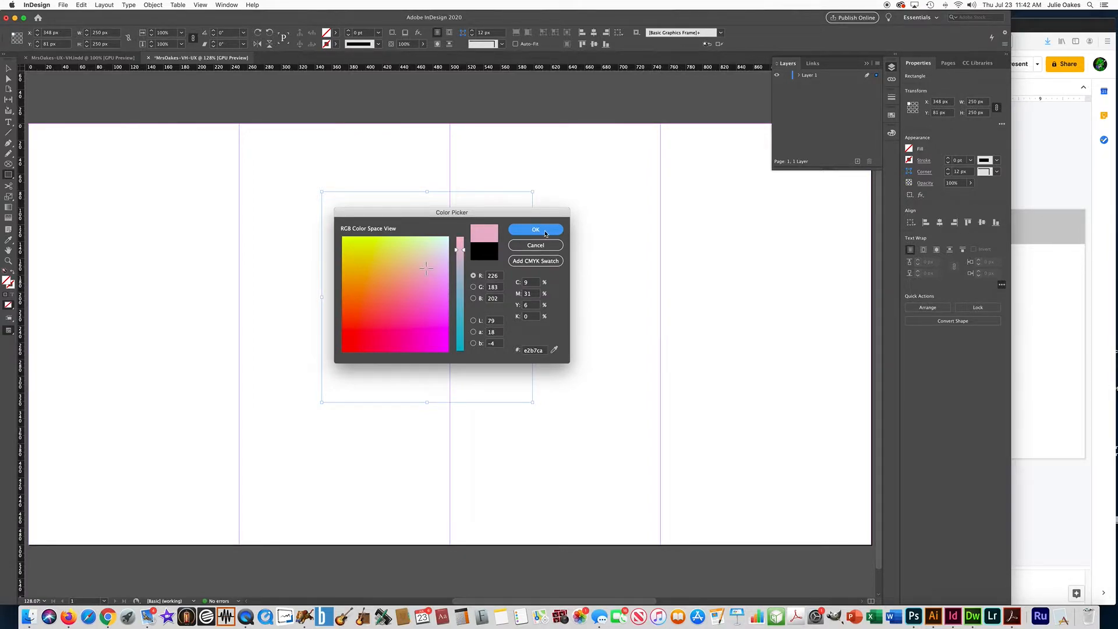
pyautogui.click(546, 232)
# - Move the pink square into the page's upper-left corner, at X 0 px and Y 0 px
pyautogui.click(9, 68)
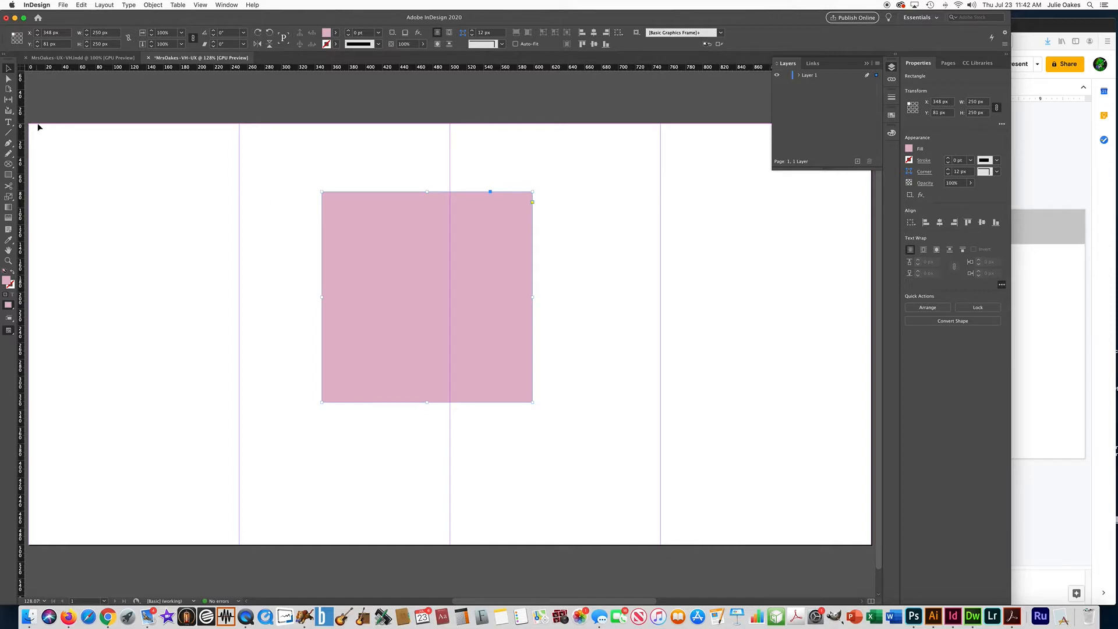
pyautogui.click(384, 288)
pyautogui.moveTo(384, 287); pyautogui.dragTo(114, 229)
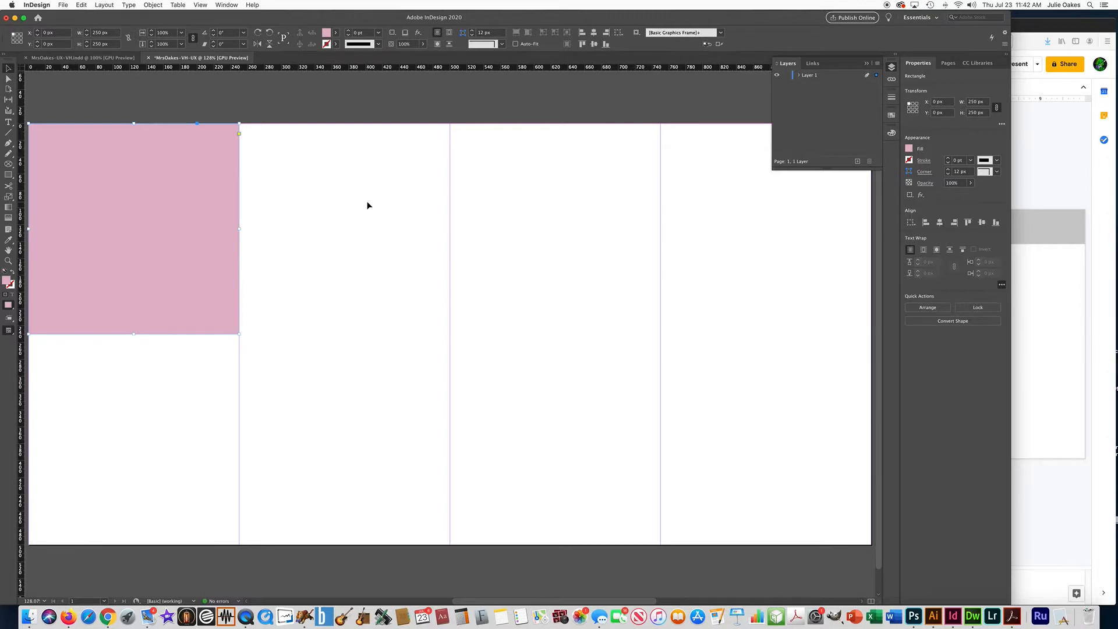
# - Place pink square copies in the lower half of column two, upper half of column three and lower half of column four
pyautogui.press('super+v')
pyautogui.moveTo(367, 260); pyautogui.dragTo(262, 369)
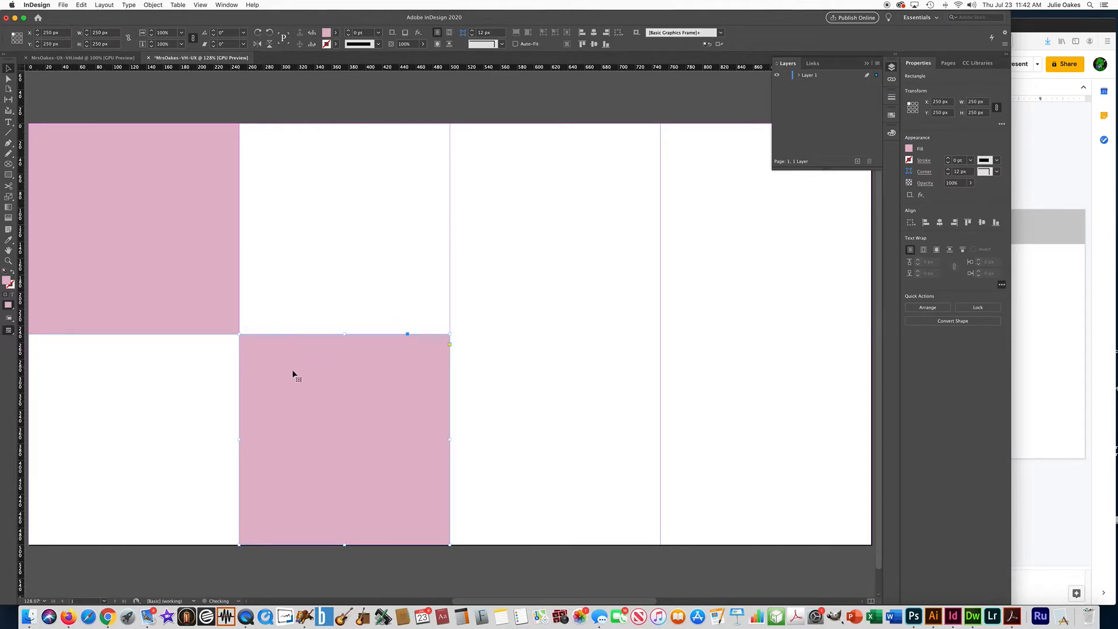
pyautogui.press('super+v')
pyautogui.moveTo(371, 263); pyautogui.dragTo(477, 158)
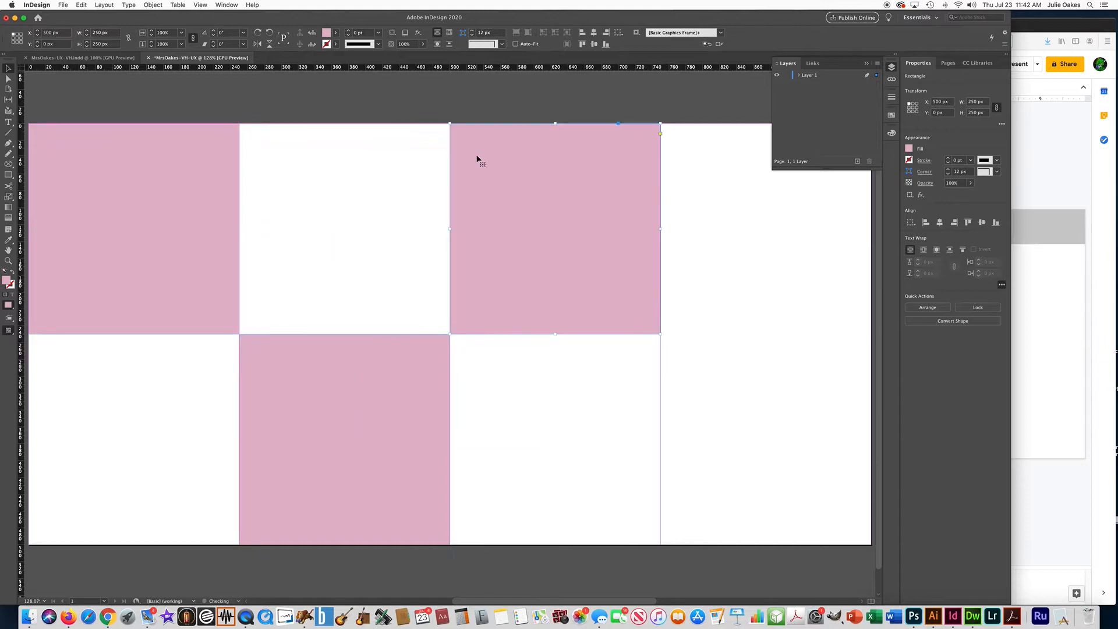
pyautogui.press('super+v')
pyautogui.moveTo(474, 279); pyautogui.dragTo(677, 343)
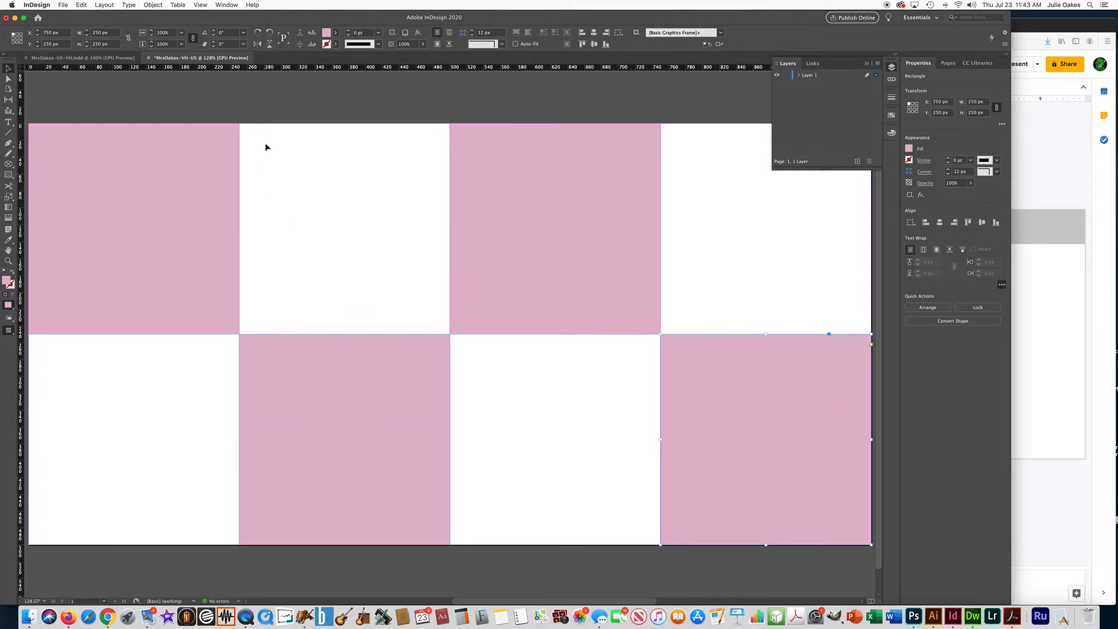
pyautogui.click(395, 208)
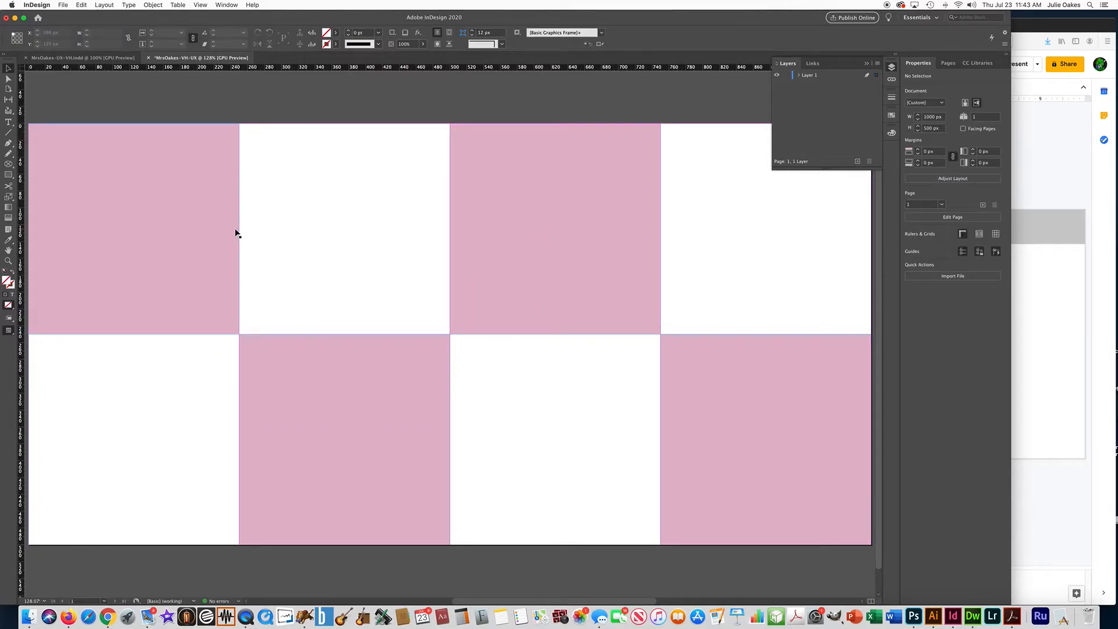
# - Add another square copy filled with grey-blue a5b7cb in the upper half of the second column
pyautogui.press('super+v')
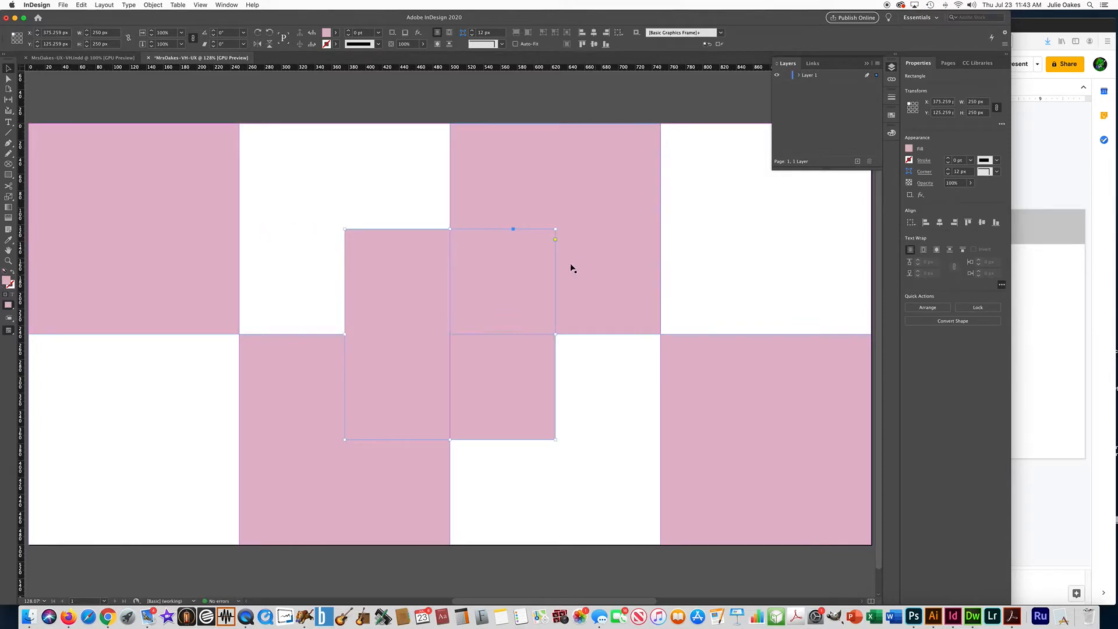
pyautogui.doubleClick(7, 282)
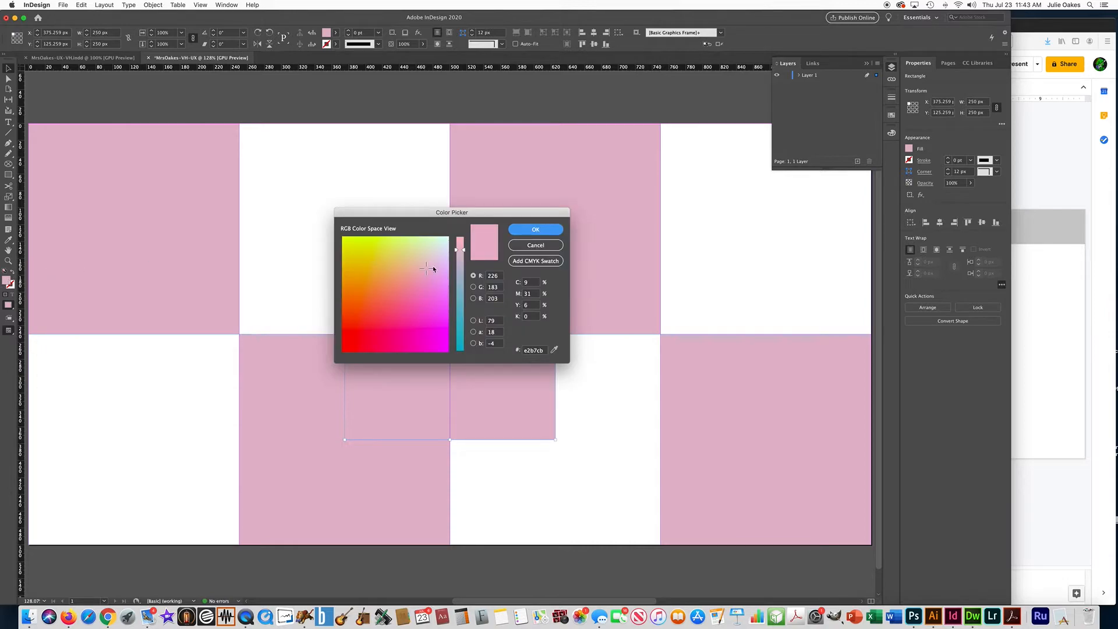
pyautogui.moveTo(462, 272); pyautogui.dragTo(464, 279)
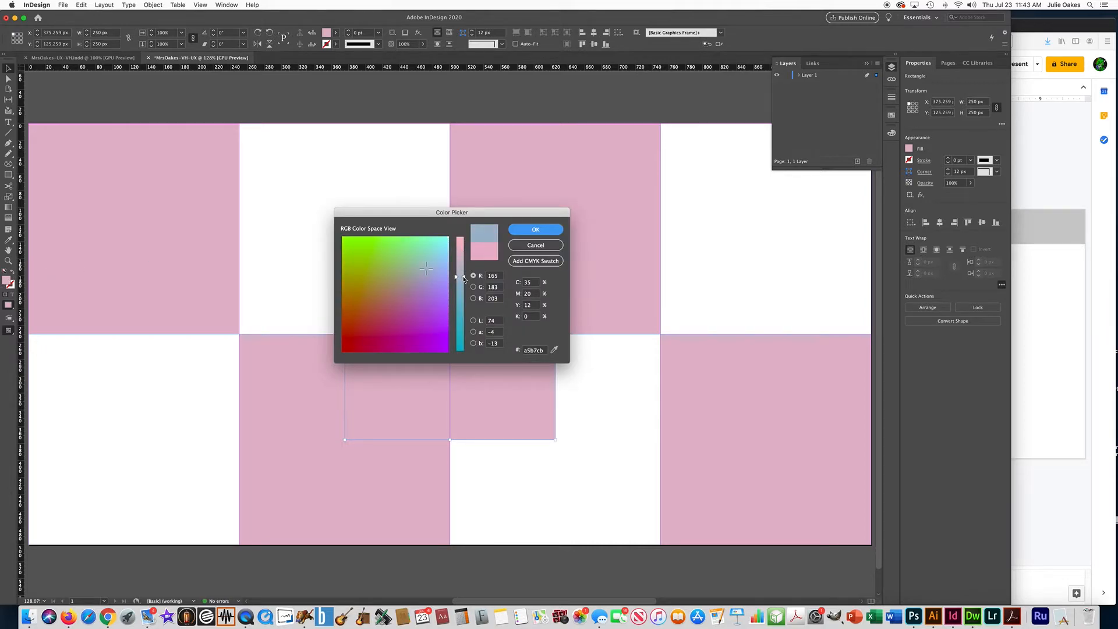
pyautogui.click(525, 229)
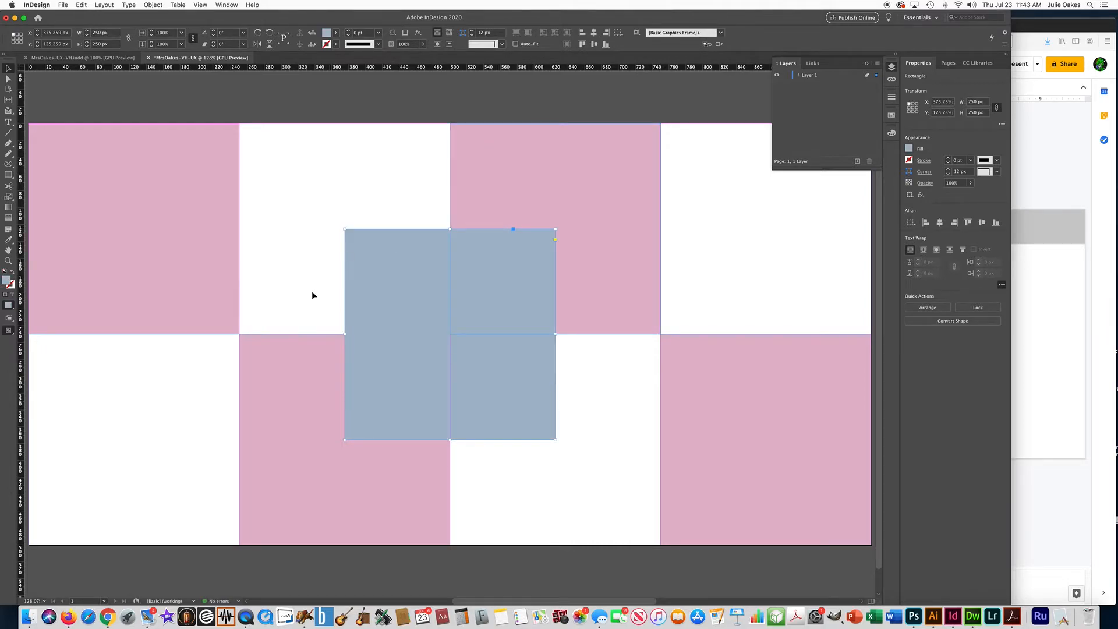
pyautogui.moveTo(355, 284); pyautogui.dragTo(252, 184)
# - Place grey-blue square copies in the lower halves of columns one and three and the upper half of column four
pyautogui.press('super+v')
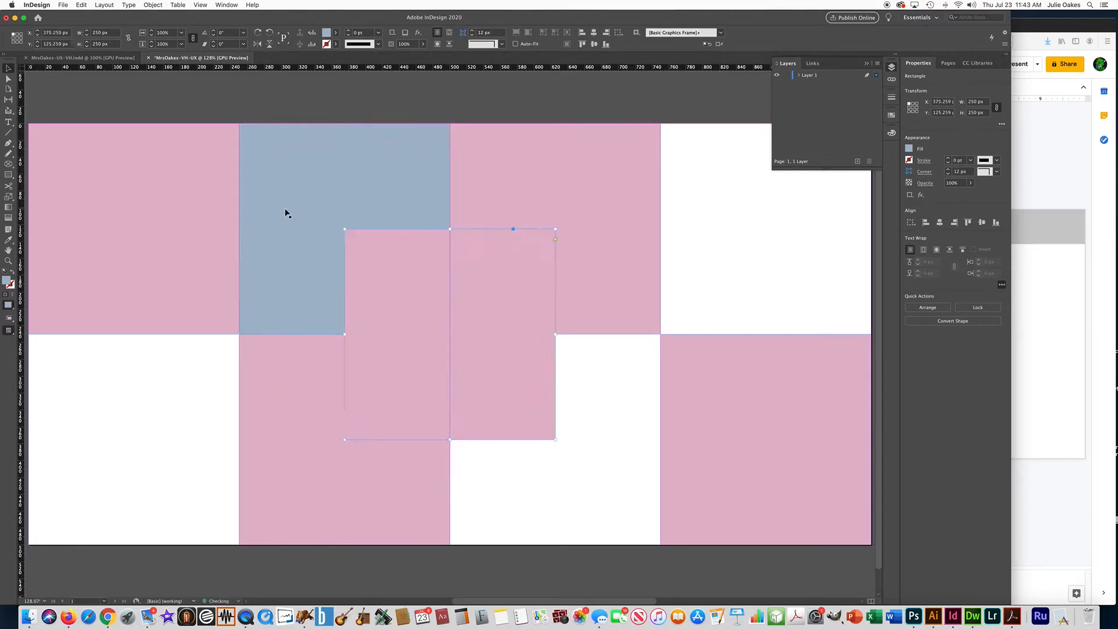
pyautogui.press('super+z')
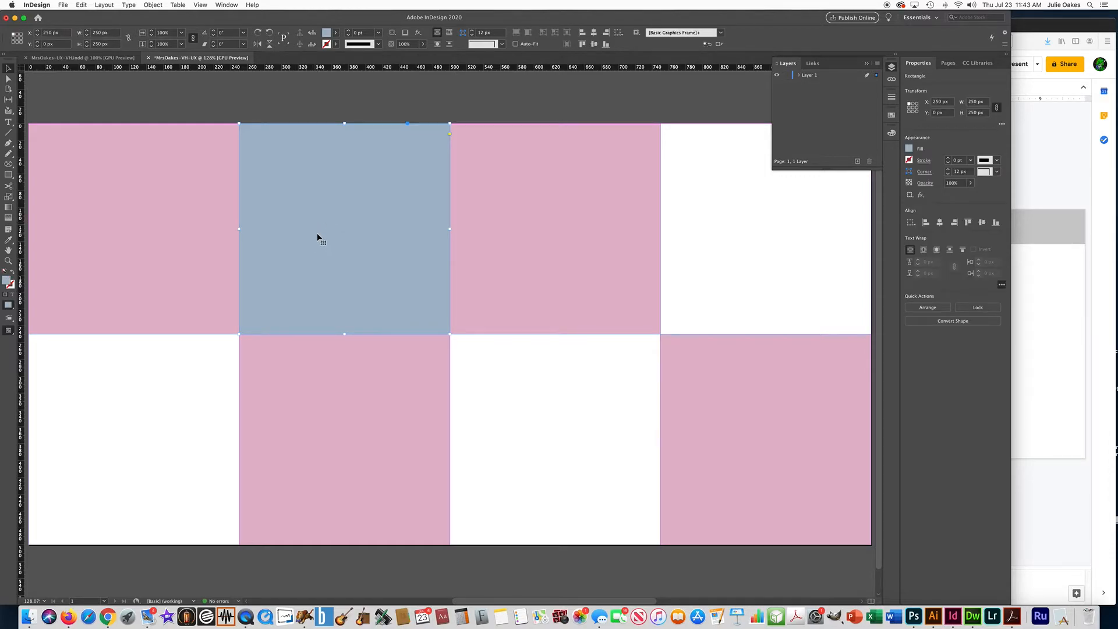
pyautogui.press('super+v')
pyautogui.moveTo(505, 252); pyautogui.dragTo(442, 351)
pyautogui.press('super+v')
pyautogui.moveTo(379, 237); pyautogui.dragTo(671, 129)
pyautogui.click(559, 115)
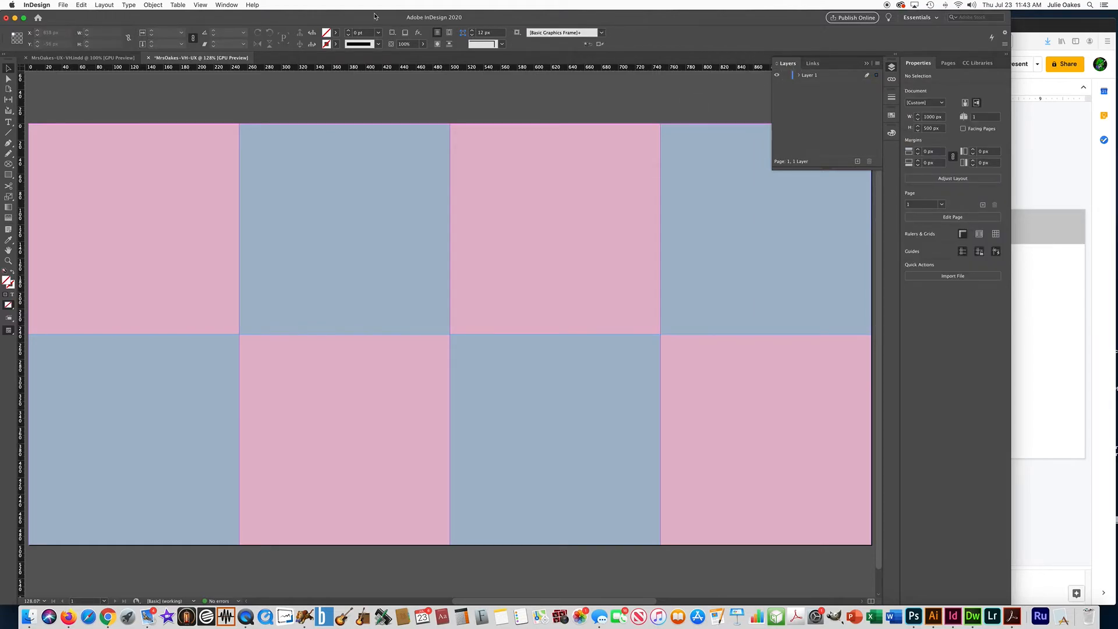
# - Rename Layer 1 as boxes and lock the layer
pyautogui.click(227, 4)
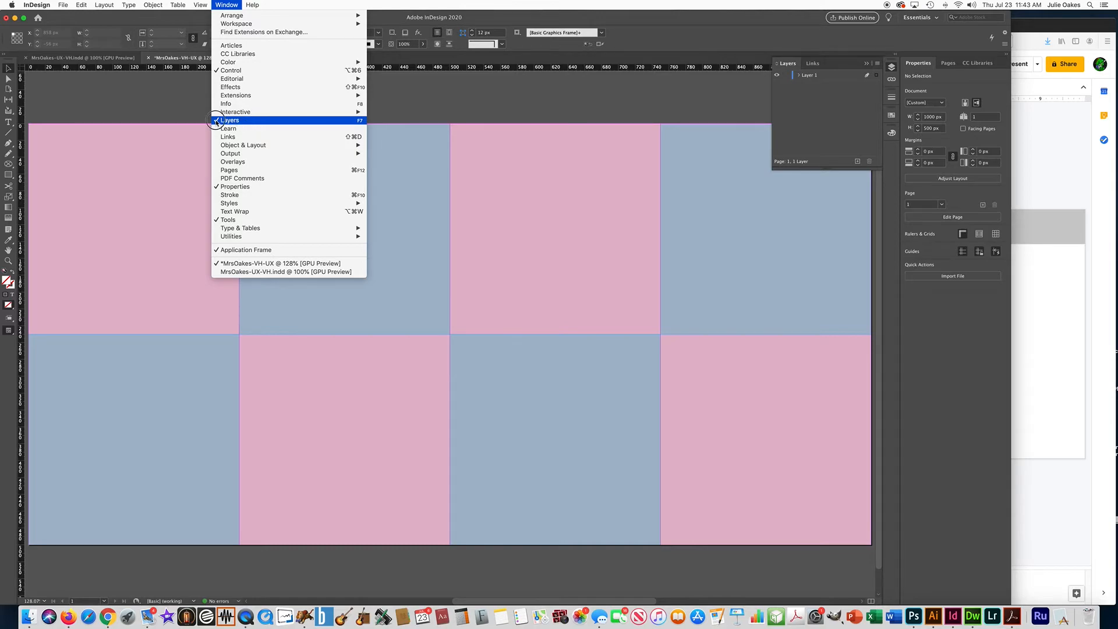
pyautogui.click(773, 57)
pyautogui.doubleClick(809, 76)
pyautogui.write('boxes')
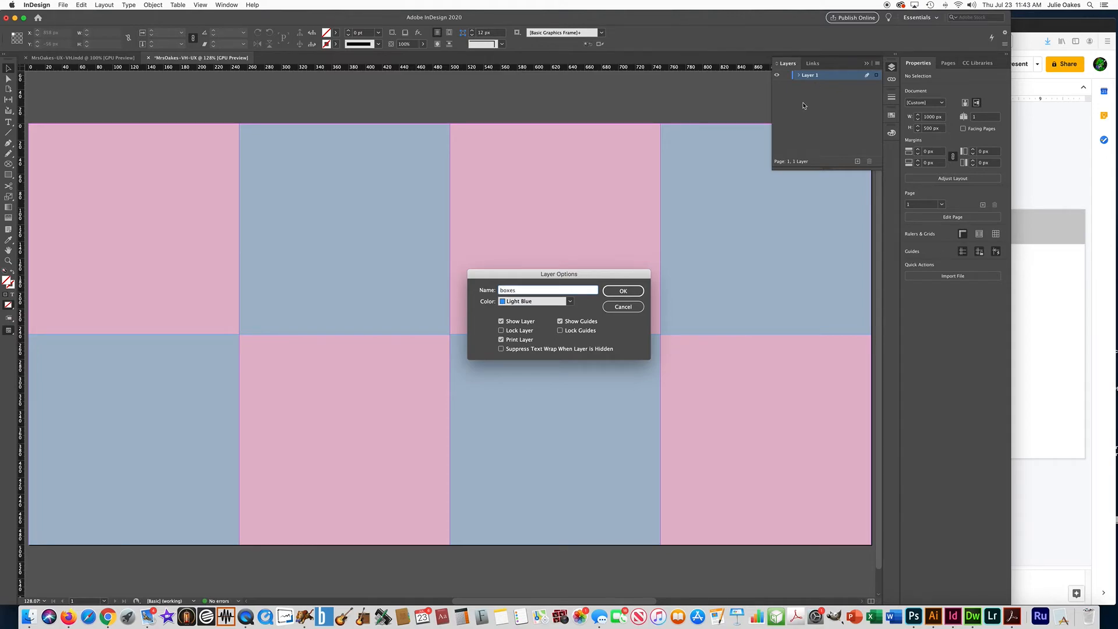
pyautogui.click(618, 292)
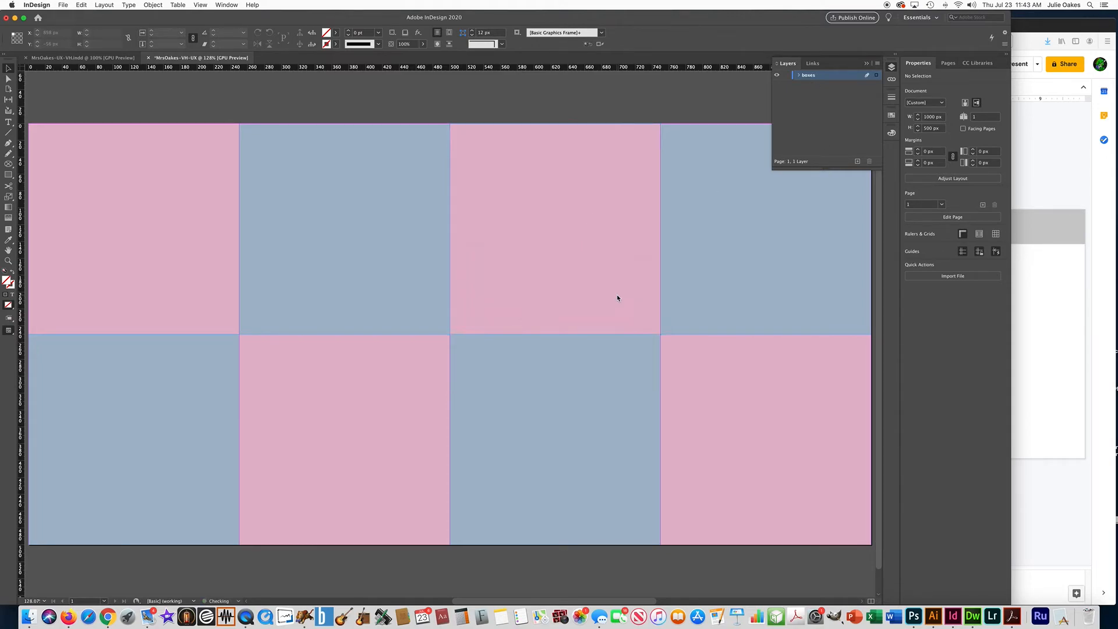
pyautogui.click(786, 75)
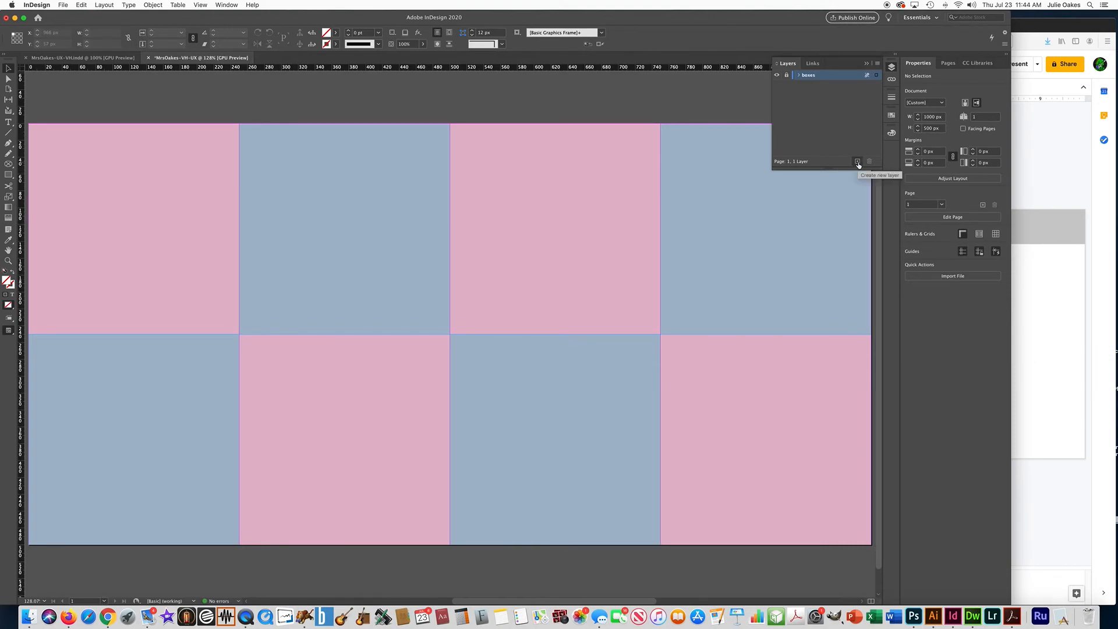
# - Add a new layer named text/photos above the boxes layer
pyautogui.click(879, 64)
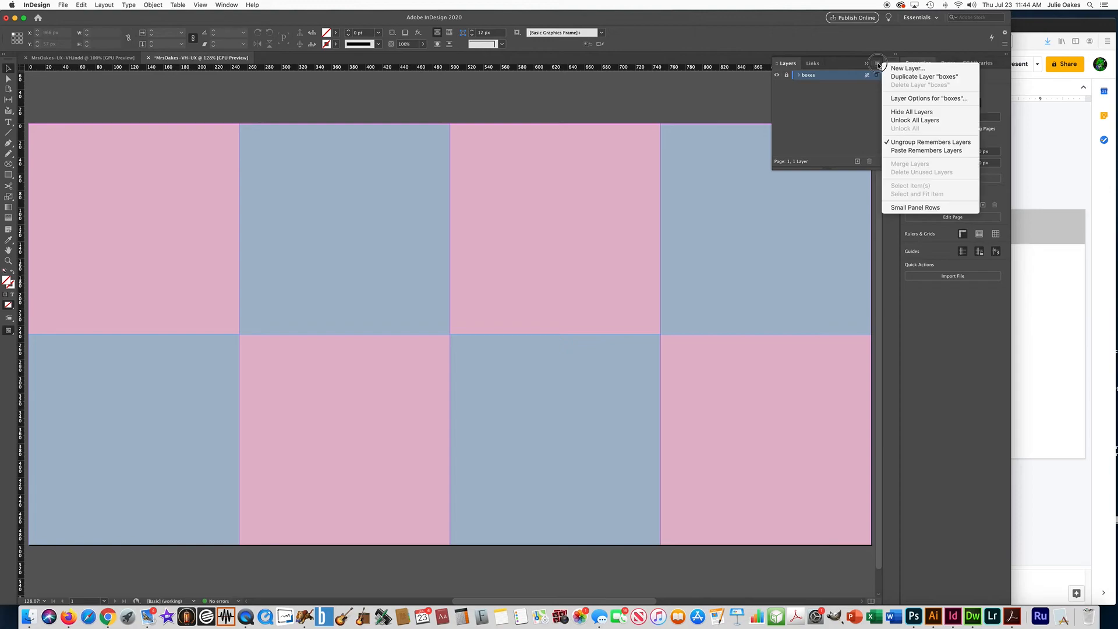
pyautogui.click(908, 69)
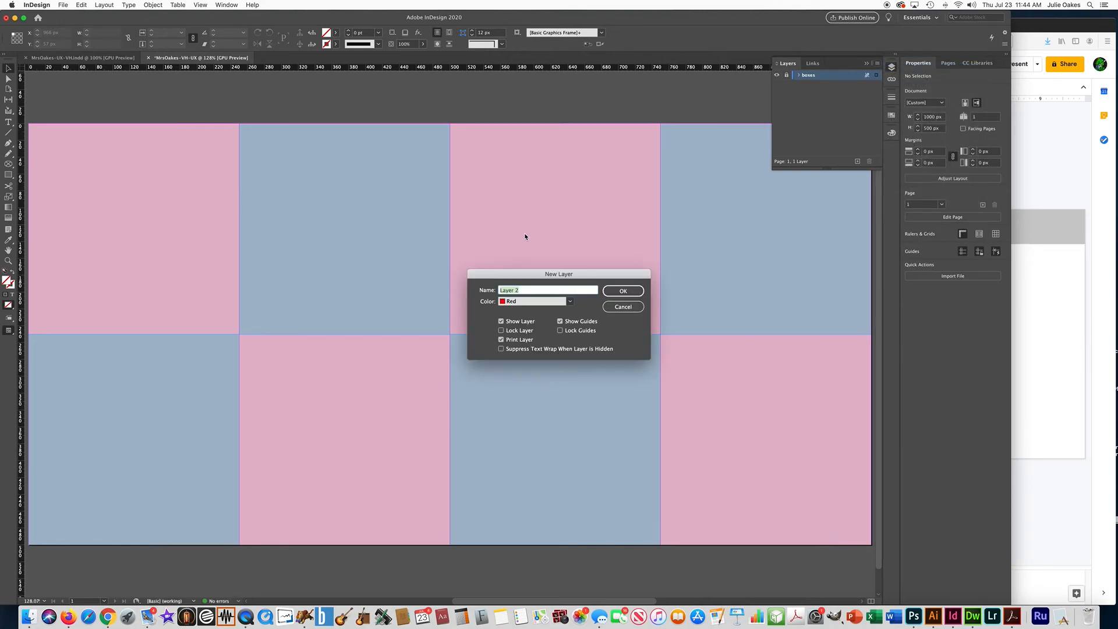
pyautogui.write('text/photos')
pyautogui.click(624, 291)
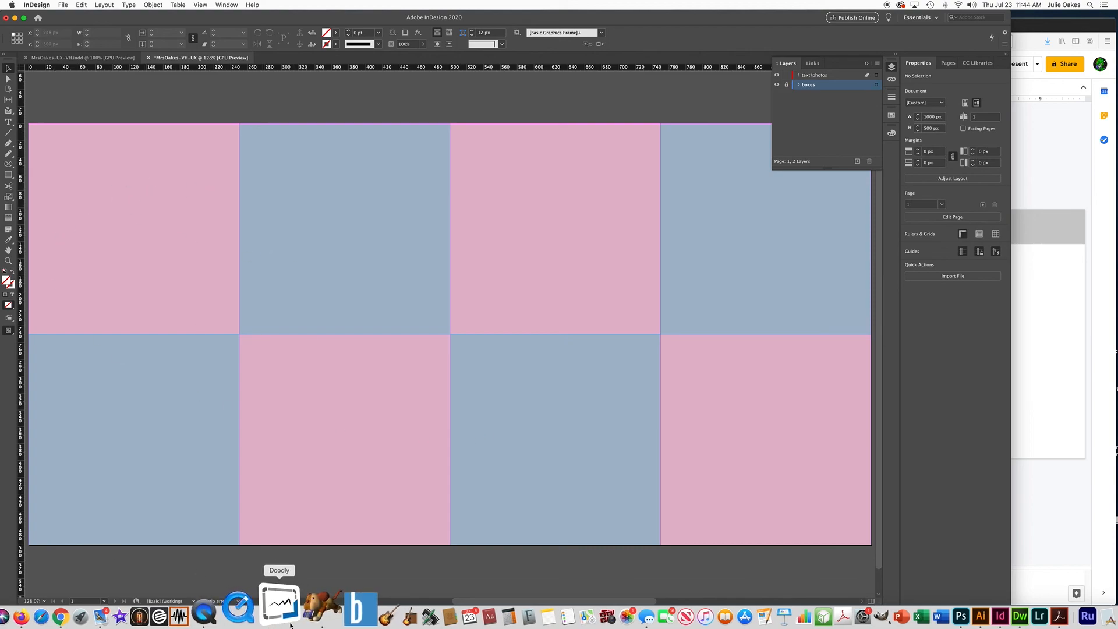
pyautogui.click(251, 613)
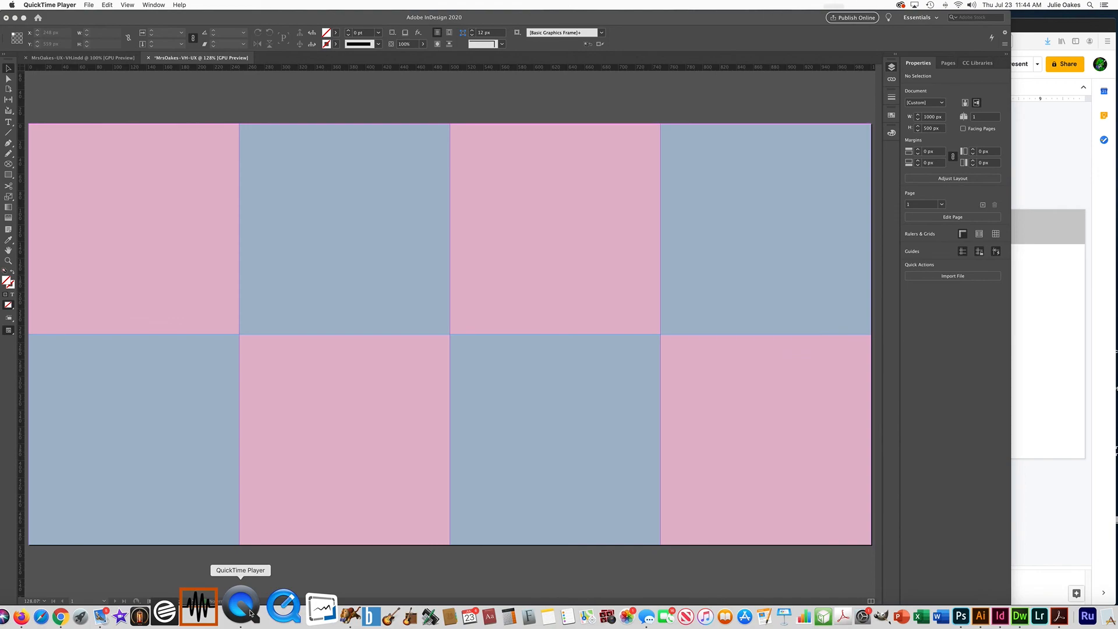